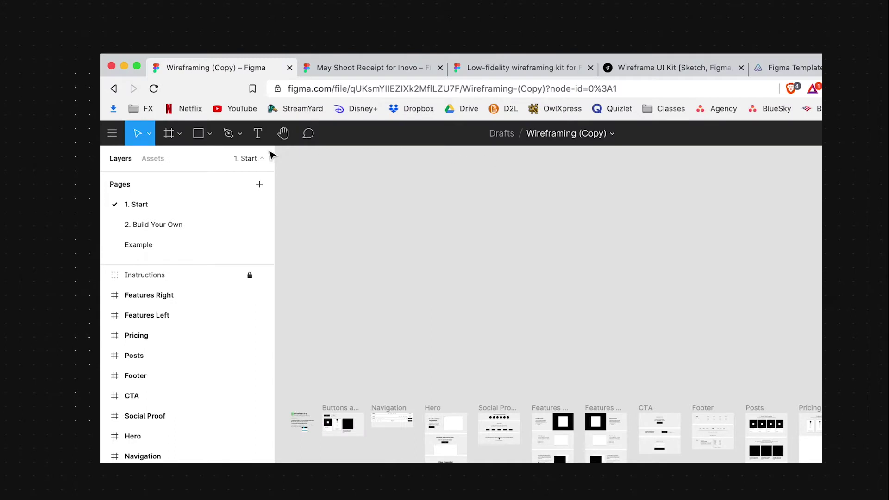
pyautogui.click(113, 134)
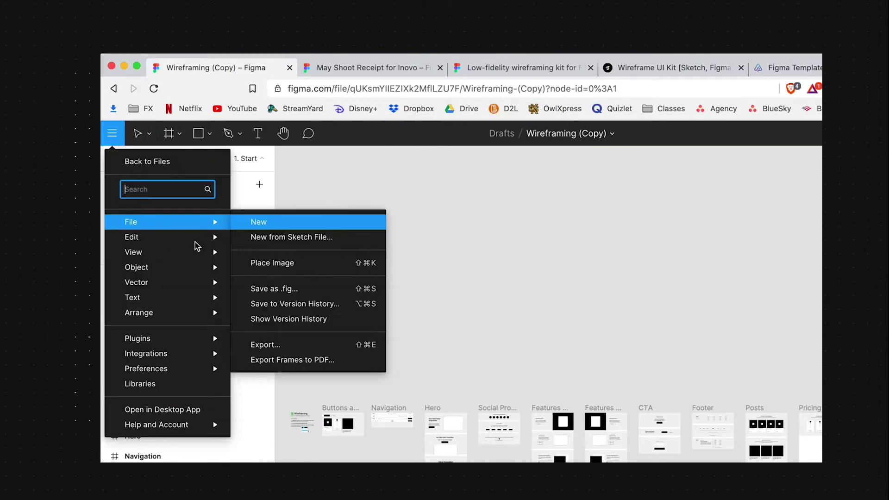
pyautogui.moveTo(163, 353)
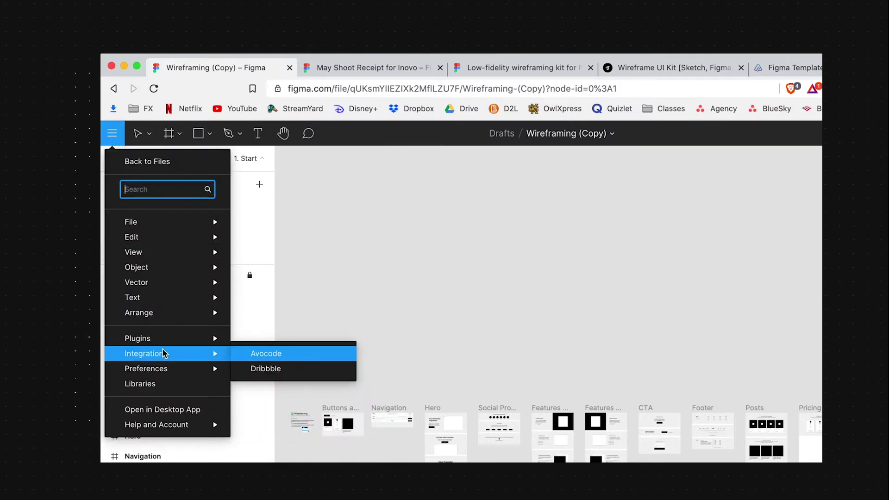
pyautogui.click(346, 286)
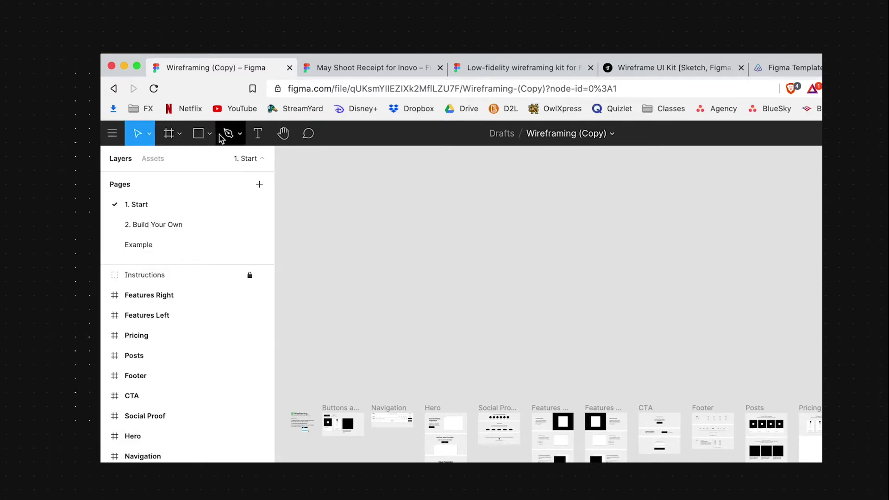
pyautogui.click(303, 141)
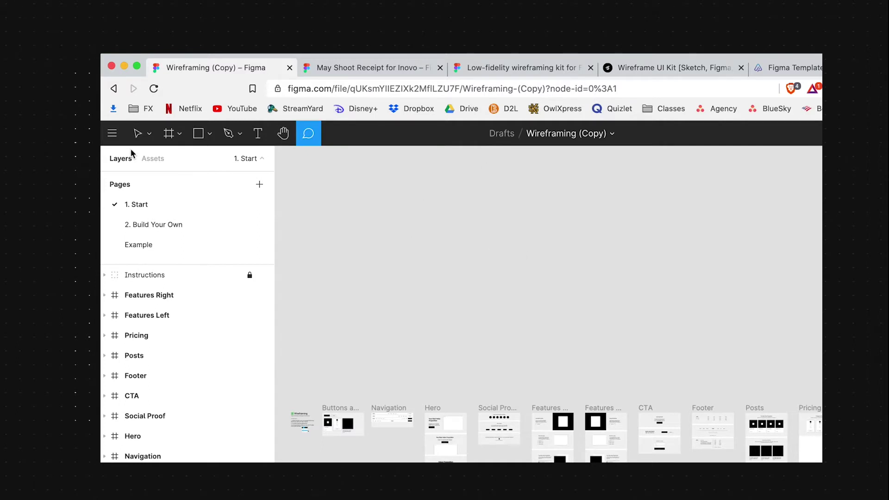
pyautogui.click(137, 134)
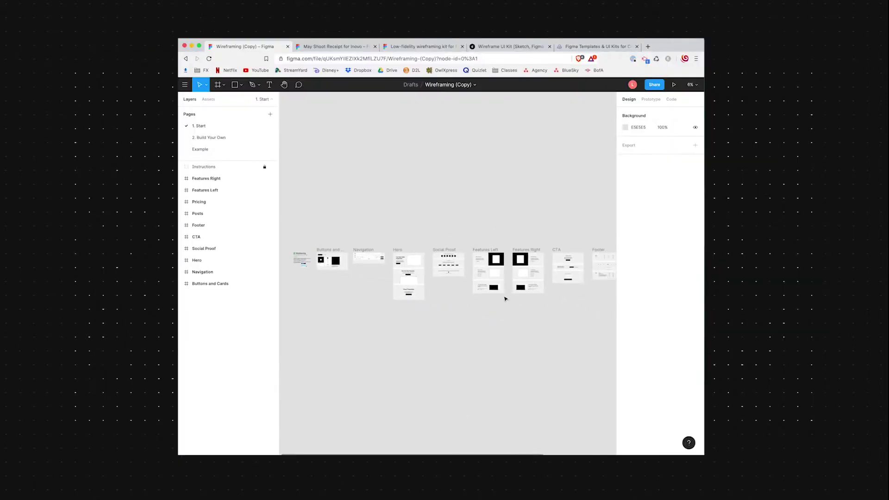
pyautogui.hscroll(5, 500, 318)
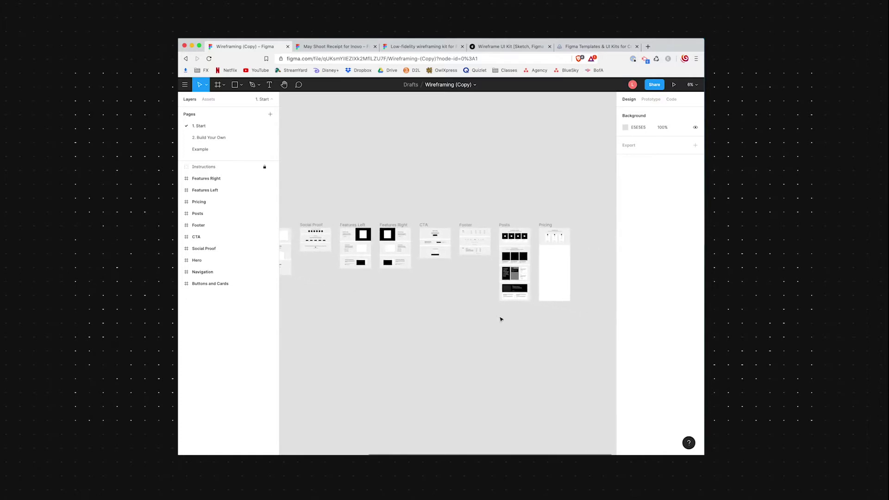
pyautogui.hscroll(-8, 500, 319)
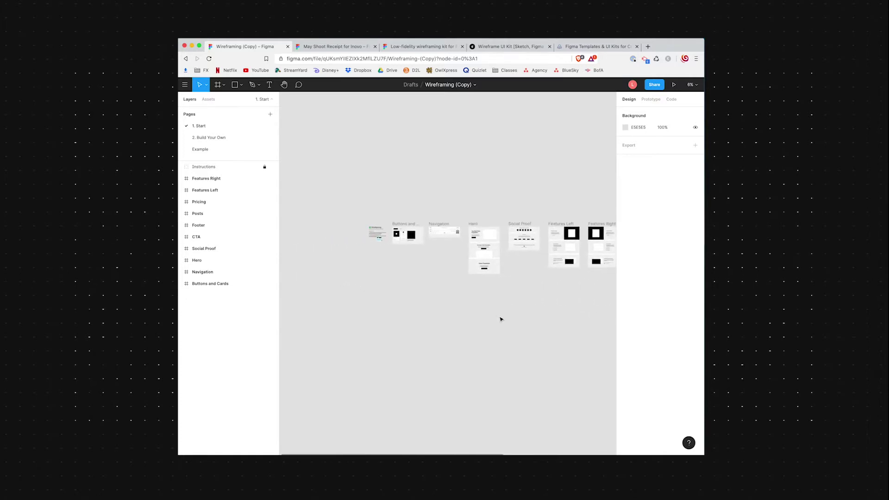
pyautogui.scroll(5, 410, 242)
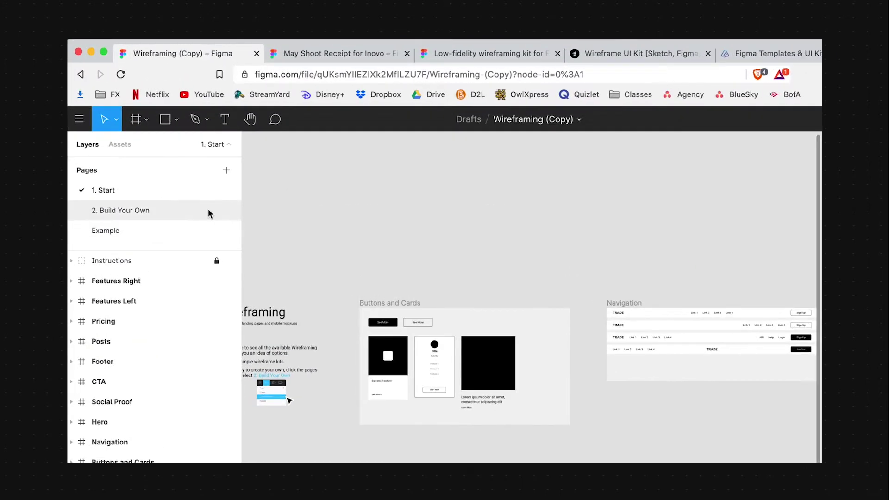
# From the Assets panel's Buttons and Cards > CTA components, drag a 1440×500 CTA Center instance onto the canvas.
pyautogui.click(124, 147)
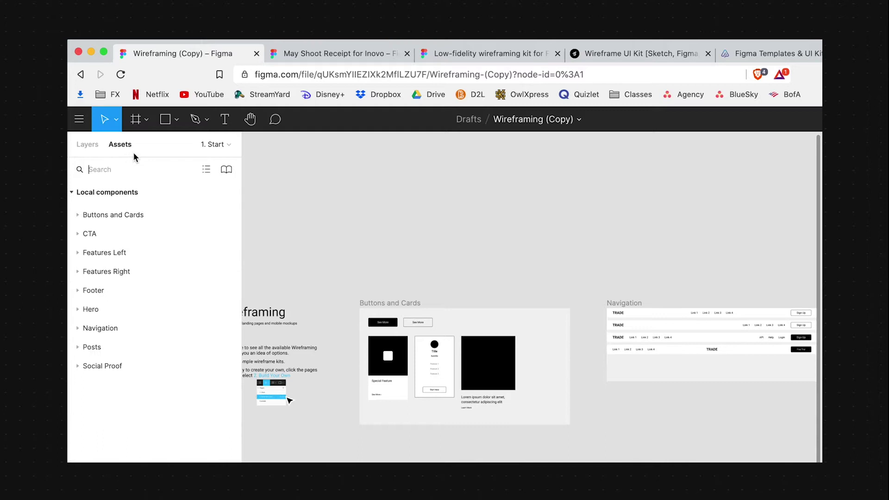
pyautogui.click(78, 216)
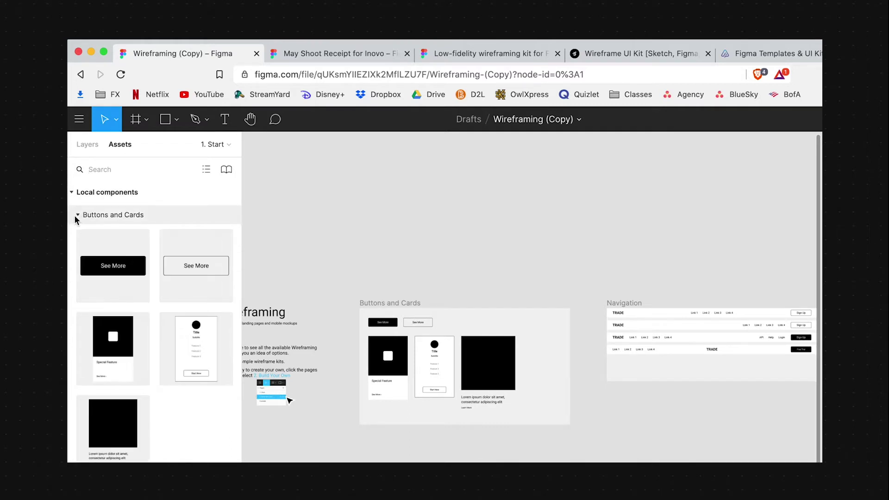
pyautogui.click(76, 216)
pyautogui.click(77, 233)
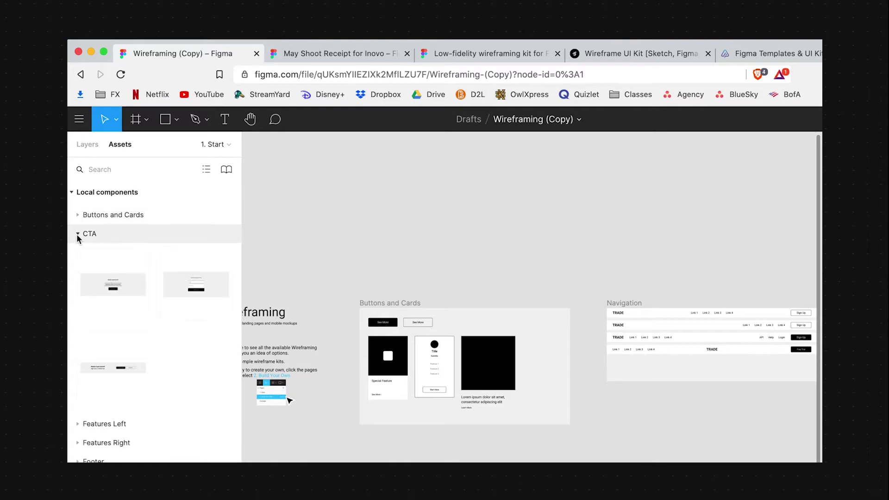
pyautogui.moveTo(111, 284); pyautogui.dragTo(538, 230)
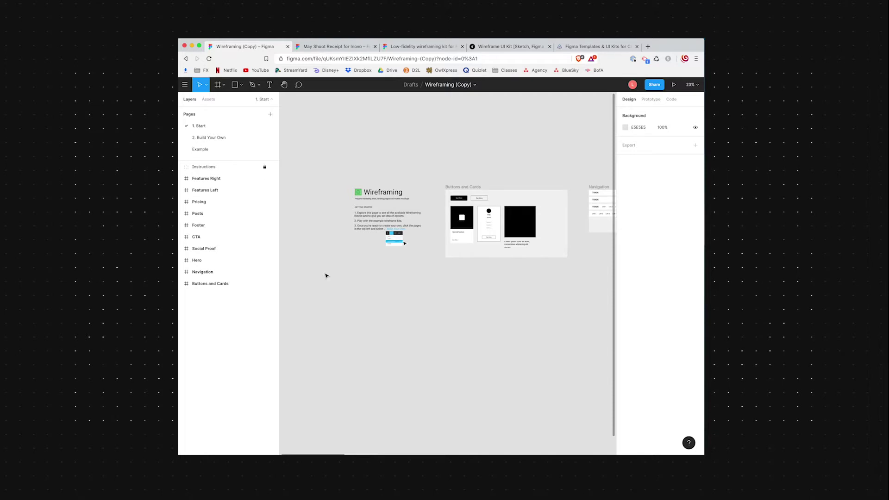
# Create a 768×1024 iPad mini frame from the Tablet presets and place it below Buttons and Cards.
pyautogui.hscroll(2, 325, 276)
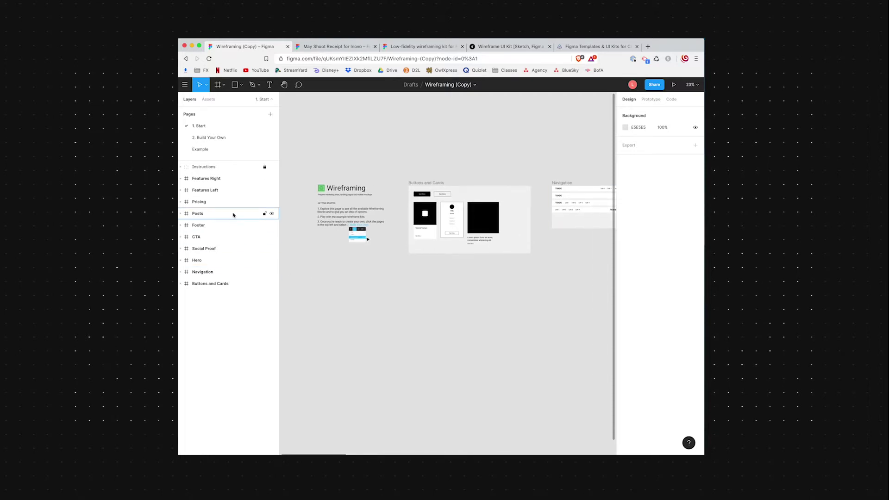
pyautogui.click(218, 87)
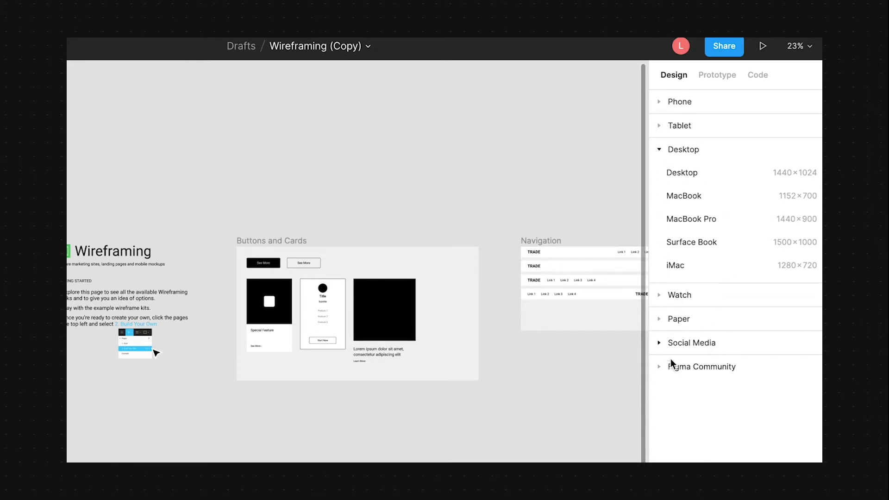
pyautogui.click(657, 370)
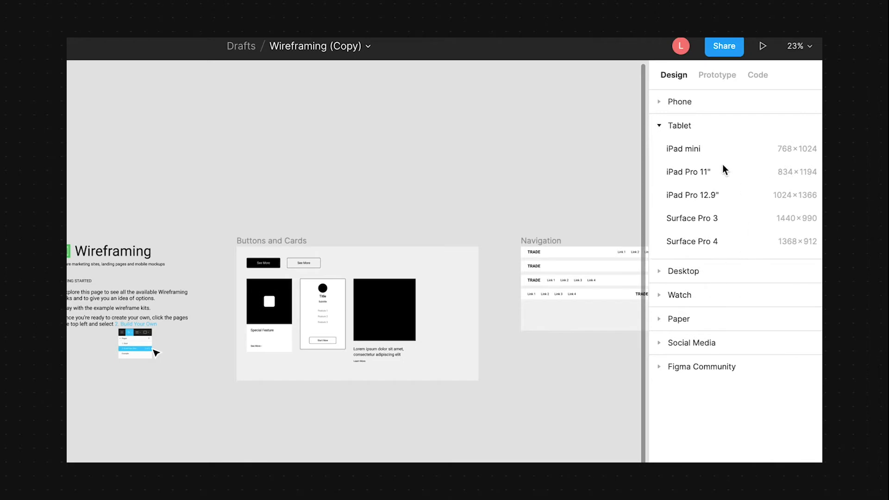
pyautogui.click(696, 151)
pyautogui.moveTo(526, 367); pyautogui.dragTo(278, 447)
pyautogui.scroll(5, 277, 447)
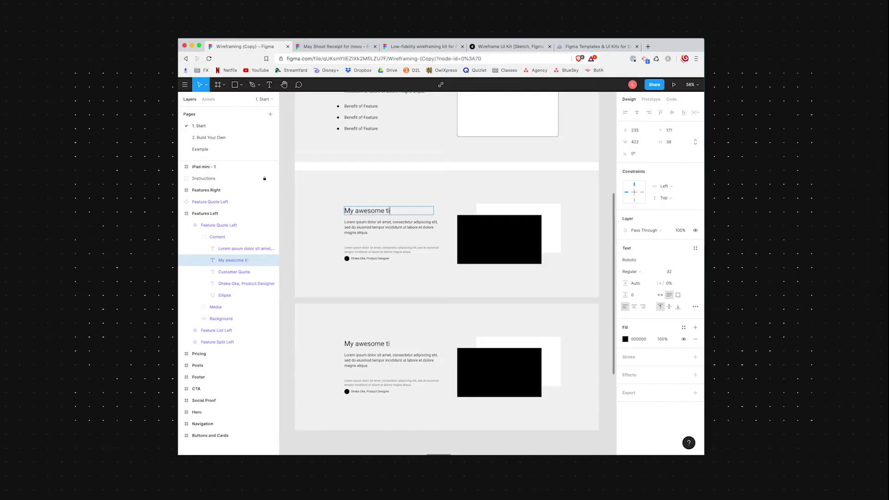
# Retitle Feature Quote Left 'My awesome title' and change its media rectangle's fill to red.
pyautogui.write('tle')
pyautogui.click(533, 250)
pyautogui.click(626, 260)
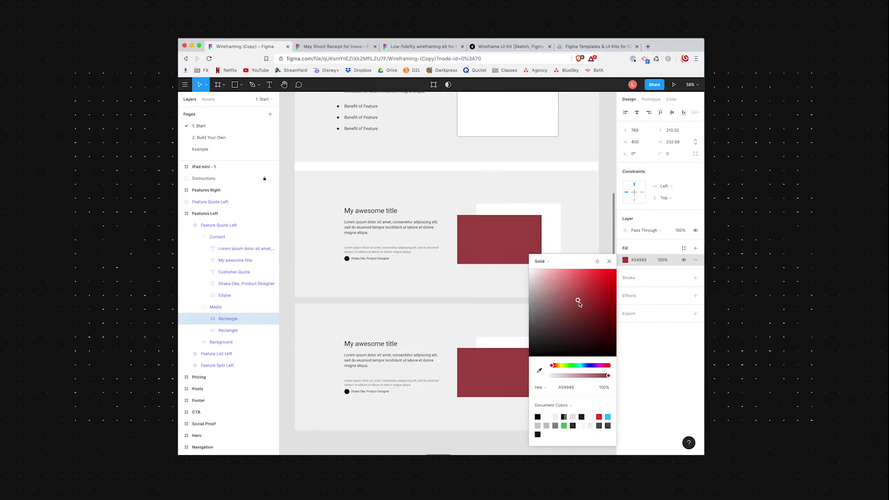
pyautogui.moveTo(579, 297); pyautogui.dragTo(610, 262)
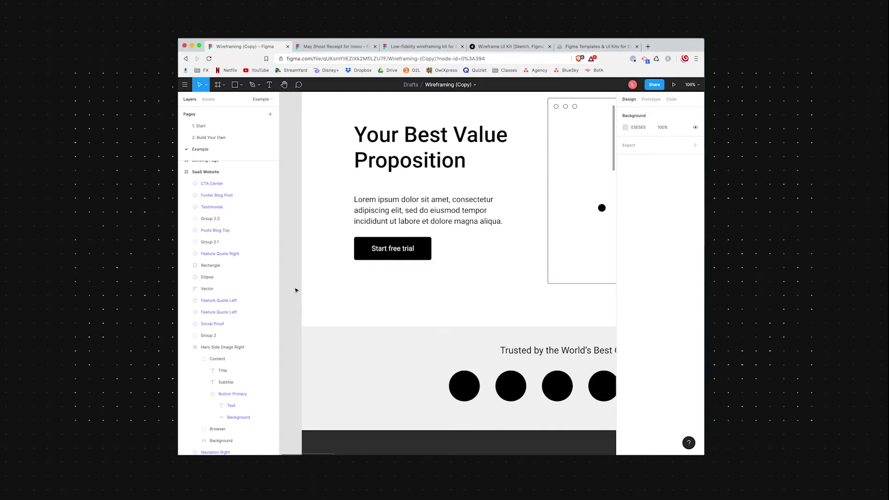
# Pull the Text layer out of Button Primary, delete Button Primary, and wrap the text in auto layout.
pyautogui.click(234, 393)
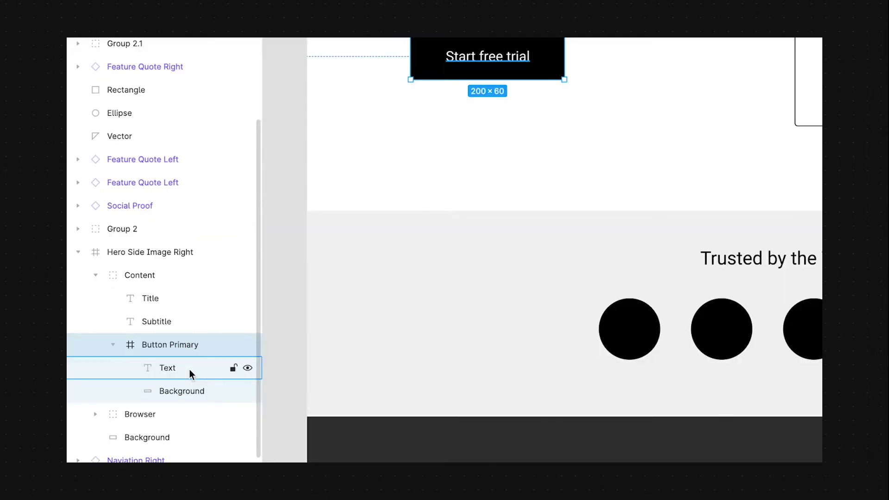
pyautogui.click(190, 369)
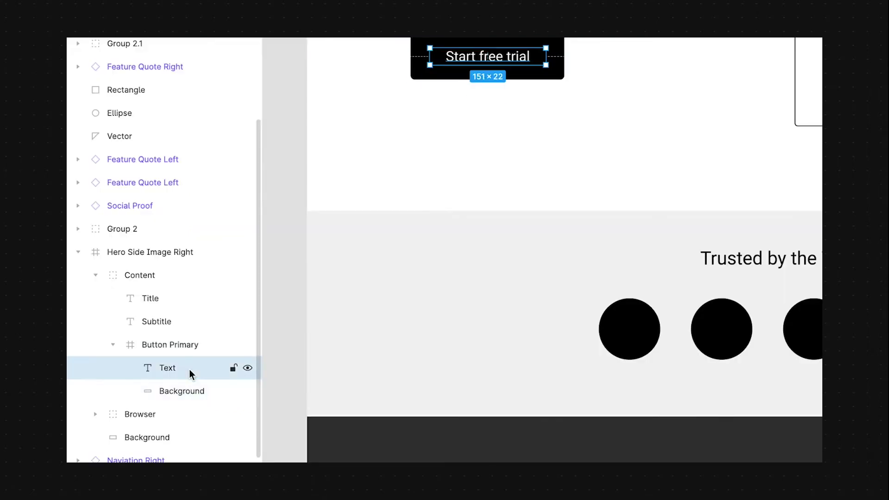
pyautogui.moveTo(161, 367); pyautogui.dragTo(152, 339)
pyautogui.click(163, 376)
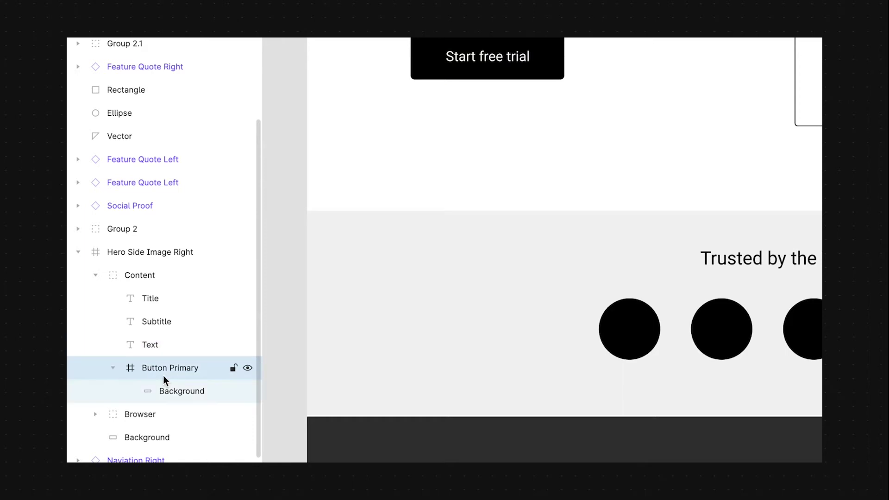
pyautogui.press('Delete')
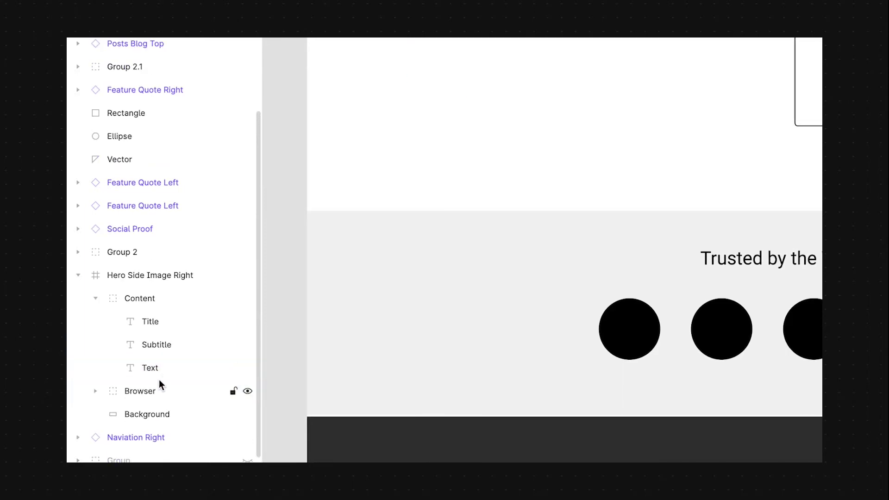
pyautogui.click(155, 370)
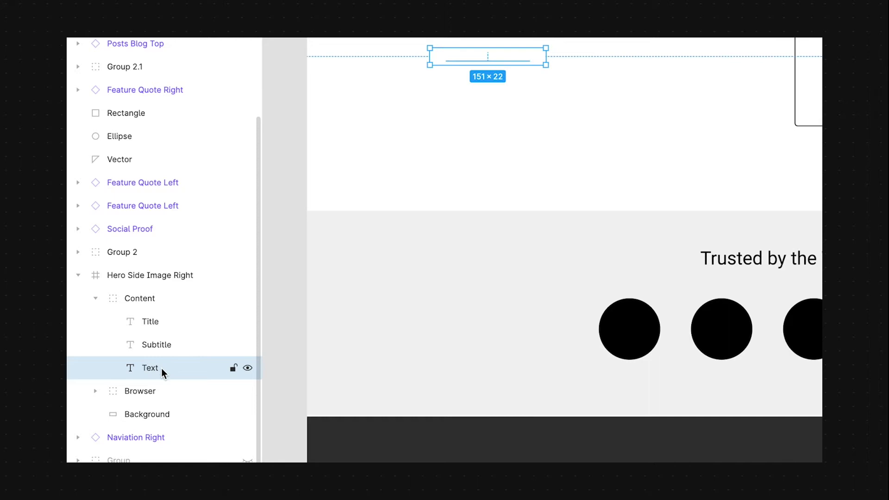
pyautogui.rightClick(160, 359)
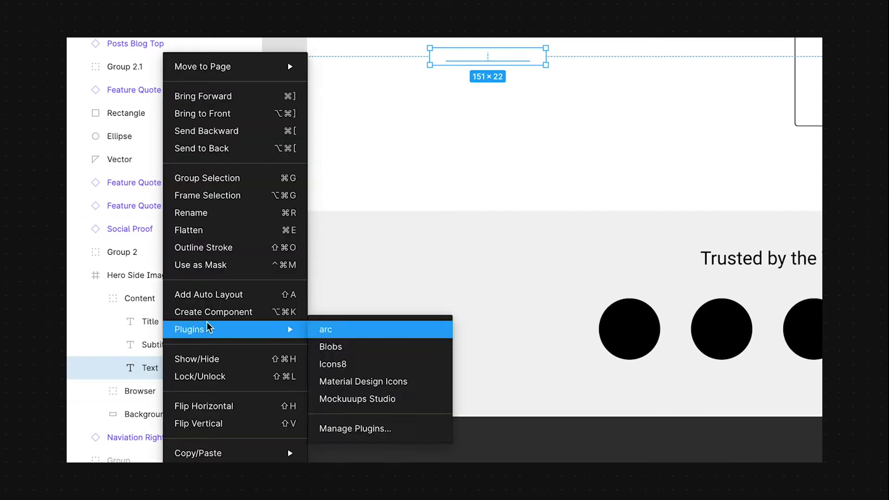
pyautogui.click(232, 295)
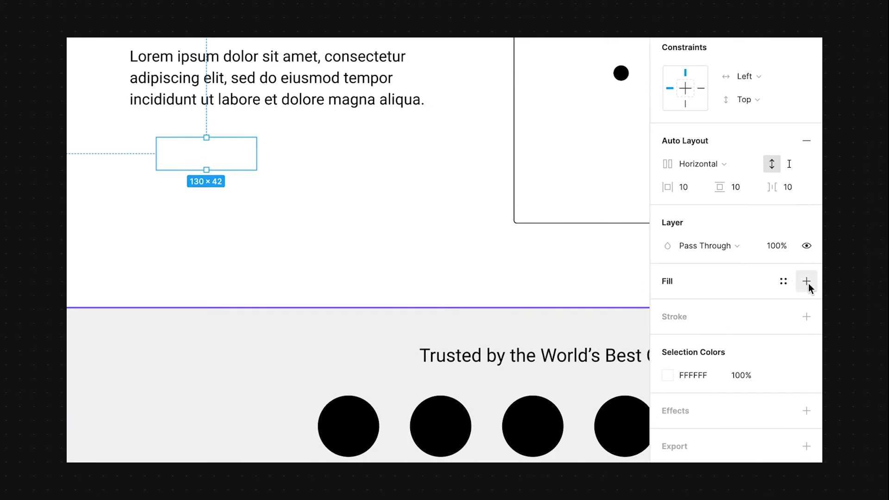
# Give the new auto-layout button frame a black fill.
pyautogui.click(806, 281)
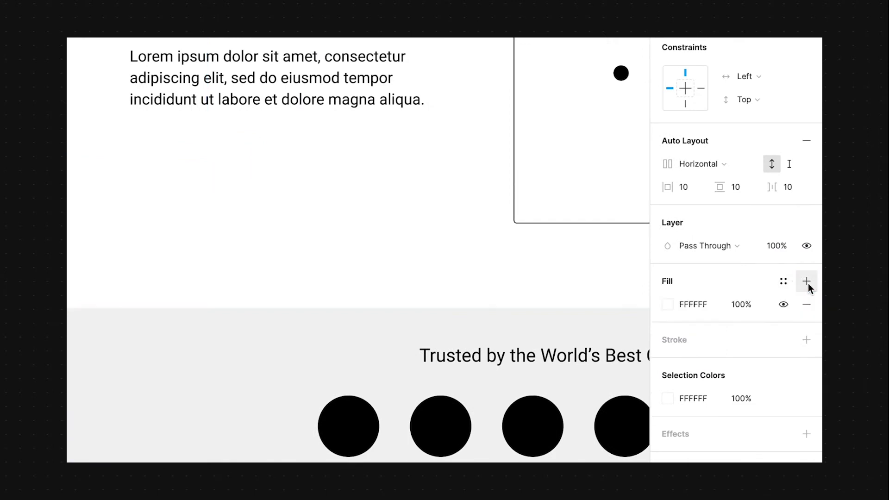
pyautogui.click(667, 304)
pyautogui.moveTo(560, 301); pyautogui.dragTo(439, 413)
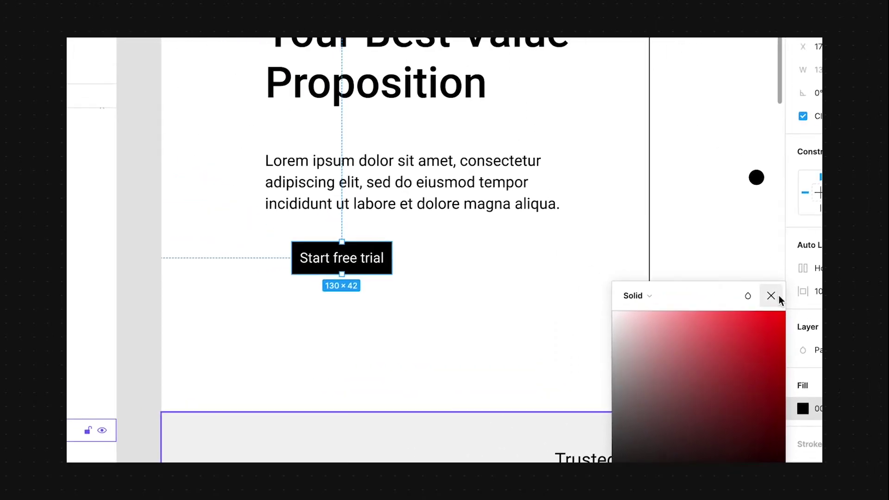
pyautogui.click(635, 191)
# Change the button label to 'my button' and select the whole button frame.
pyautogui.doubleClick(323, 259)
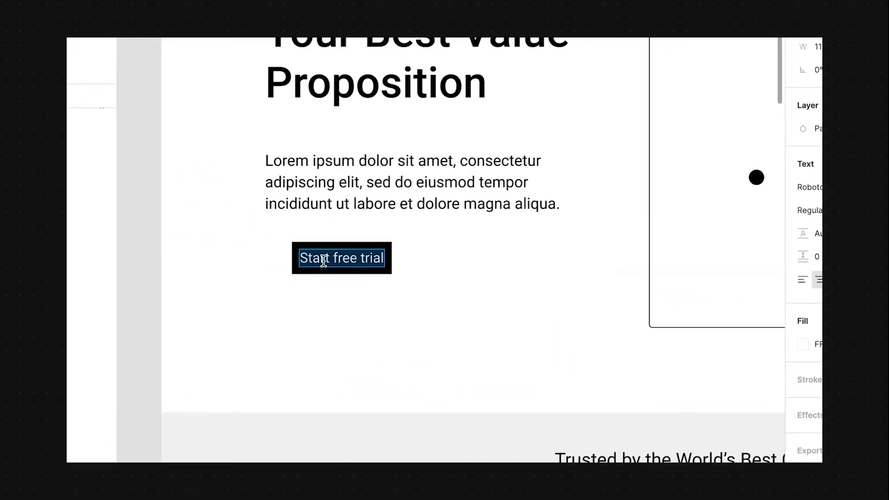
pyautogui.write('my button')
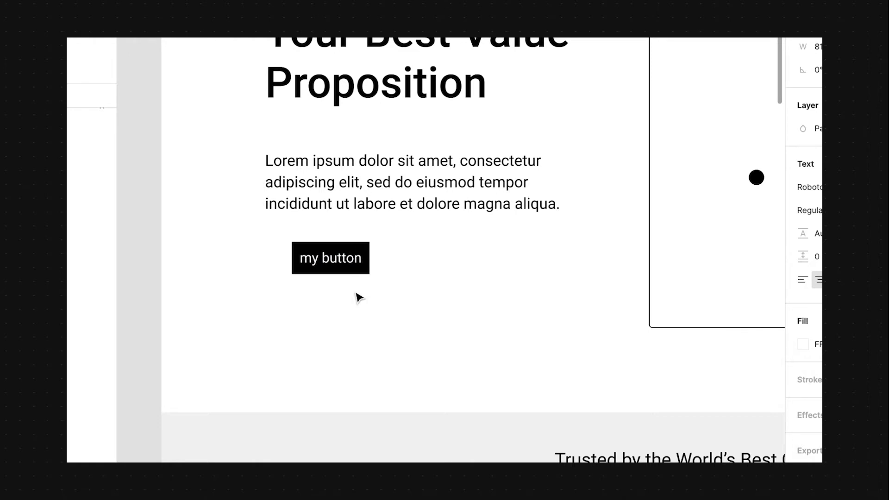
pyautogui.press('Escape')
pyautogui.press('Escape')
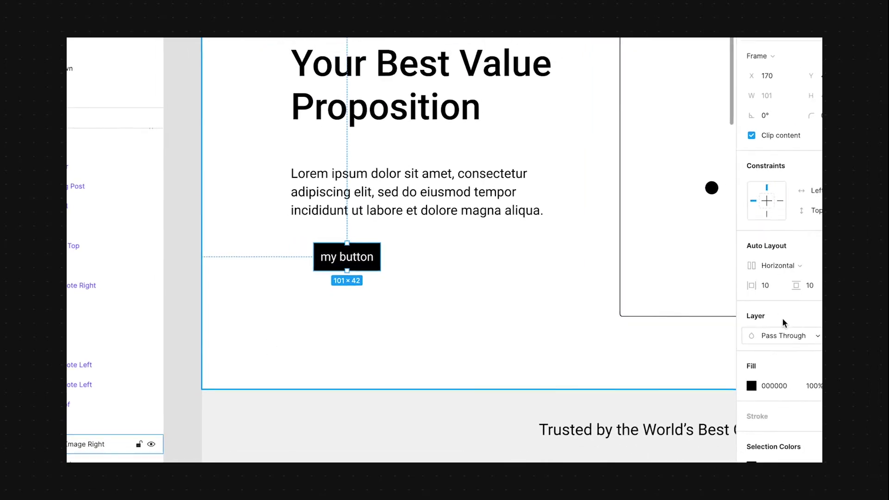
# Widen the button's horizontal padding to 20 and place a duplicate to its right.
pyautogui.moveTo(750, 285); pyautogui.dragTo(762, 294)
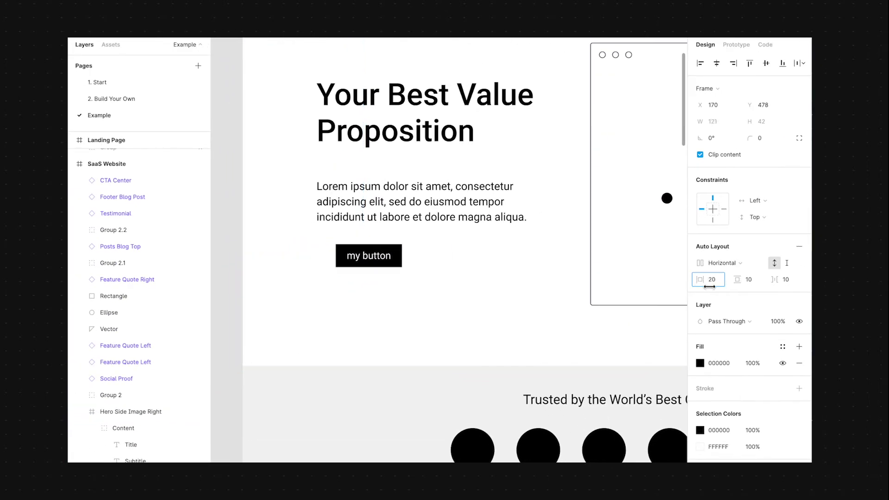
pyautogui.moveTo(709, 286); pyautogui.dragTo(731, 281)
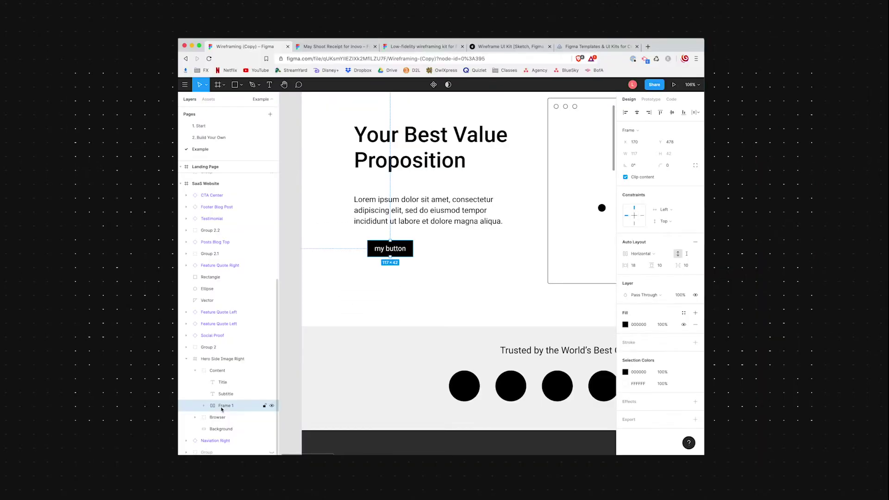
pyautogui.hotkey('ctrl', 'd')
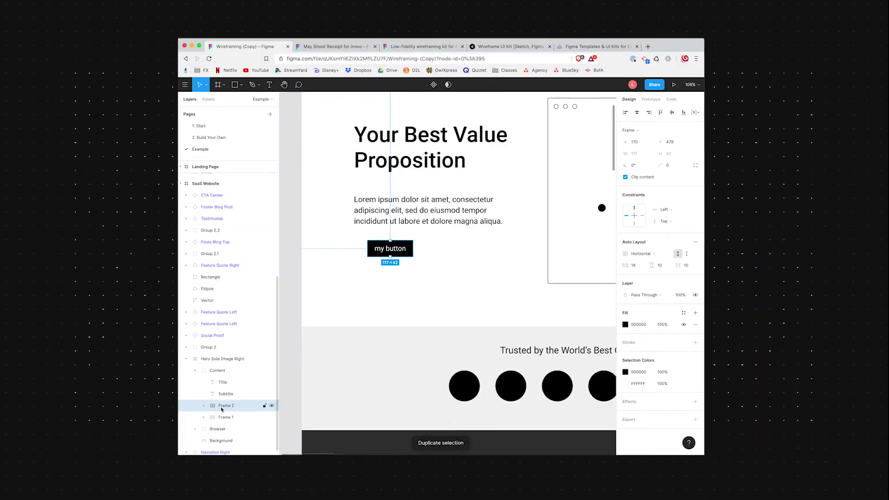
pyautogui.moveTo(390, 250); pyautogui.dragTo(445, 250)
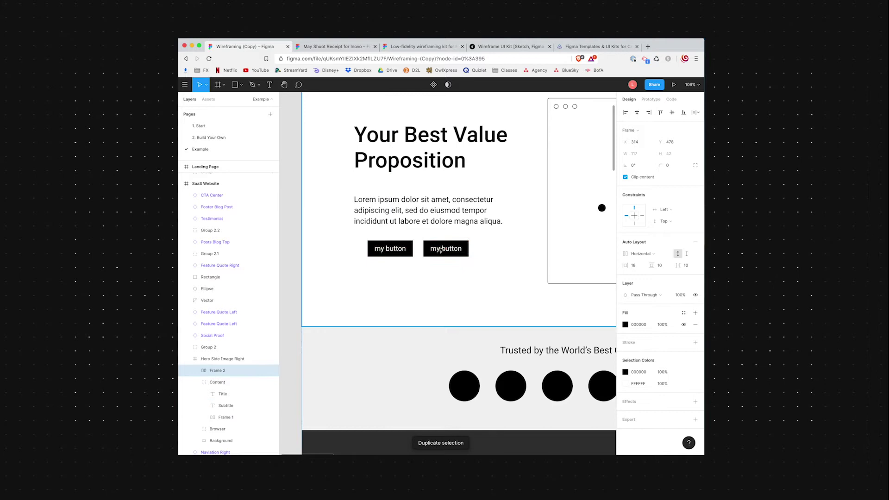
# Wrap both buttons in an auto-layout frame and increase the gap between them.
pyautogui.keyDown('shift'); pyautogui.click(213, 417); pyautogui.keyUp('shift')
pyautogui.rightClick(232, 407)
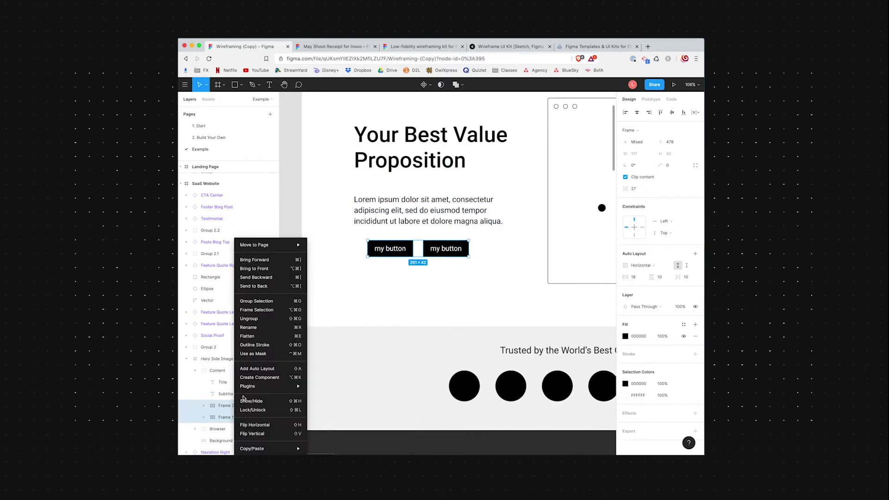
pyautogui.click(274, 368)
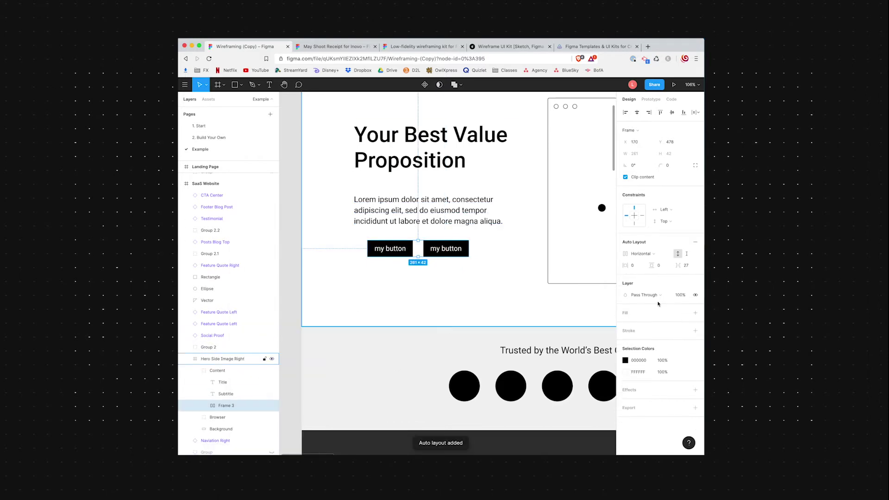
pyautogui.moveTo(678, 266); pyautogui.dragTo(701, 279)
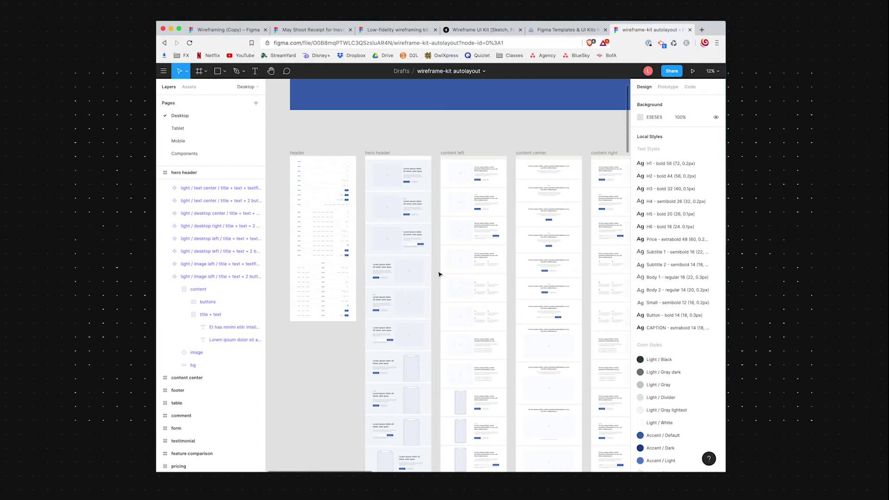
# Pan around the Desktop page, then switch to the Tablet page.
pyautogui.scroll(-3, 439, 274)
pyautogui.hscroll(3, 438, 274)
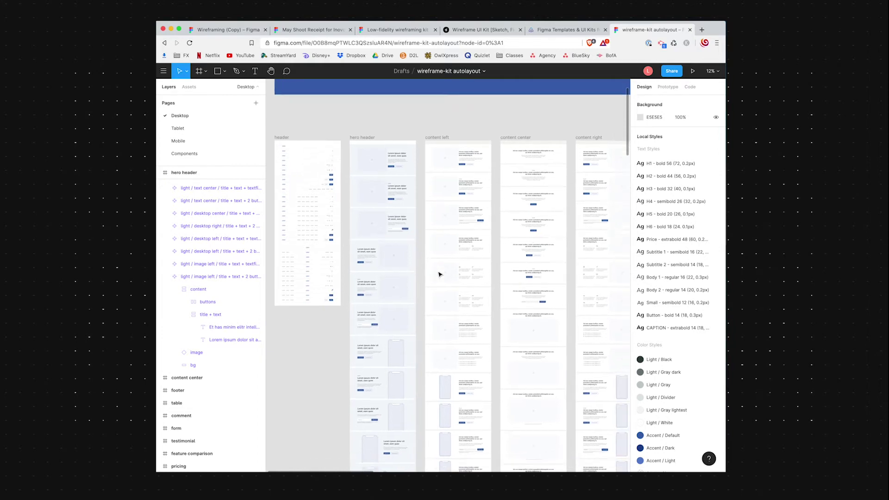
pyautogui.scroll(-2, 440, 274)
pyautogui.hscroll(1, 440, 274)
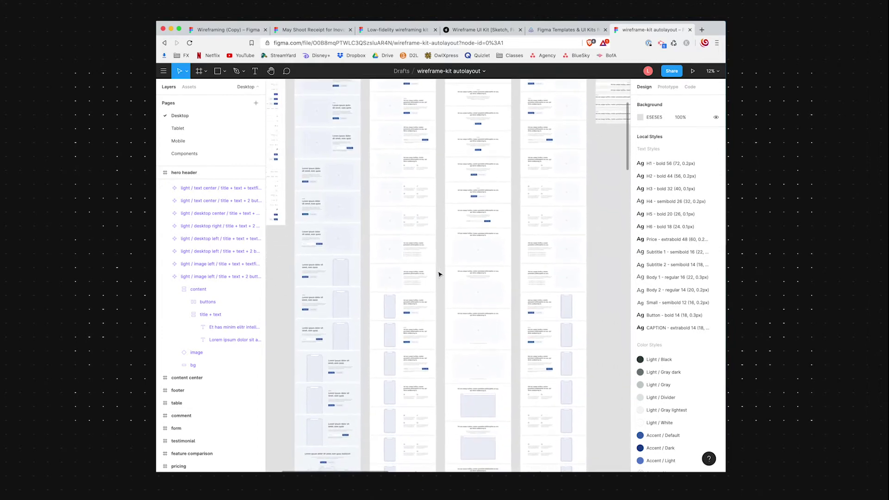
pyautogui.click(240, 128)
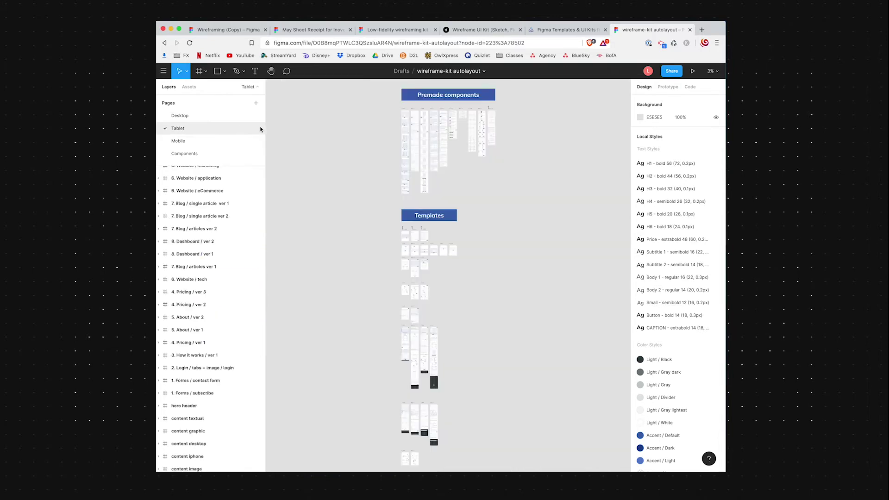
pyautogui.scroll(5, 425, 118)
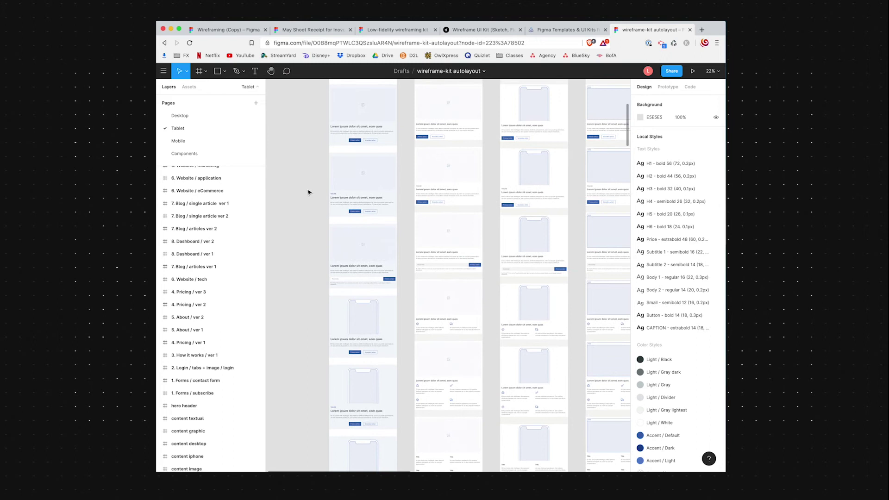
# Switch to the Components page and navigate to its Core, Icons and Textfields sheets.
pyautogui.click(196, 153)
pyautogui.scroll(5, 301, 248)
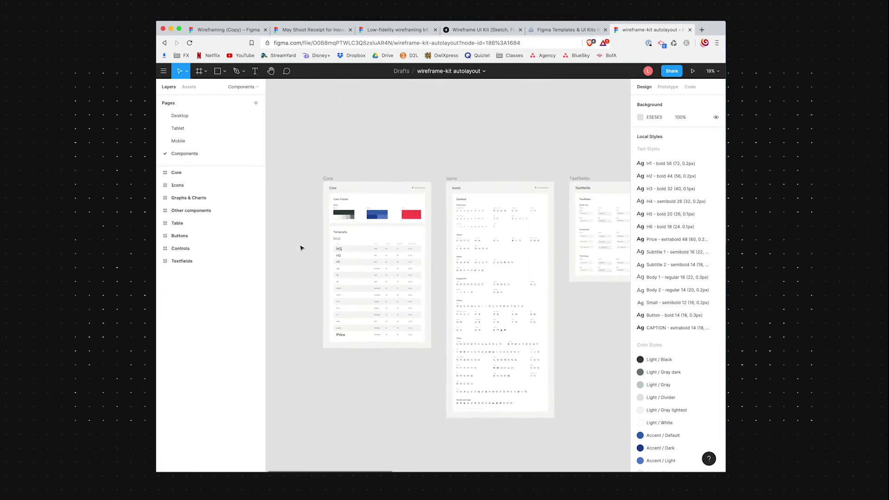
pyautogui.scroll(5, 373, 232)
pyautogui.hscroll(8, 373, 232)
pyautogui.scroll(-2, 375, 233)
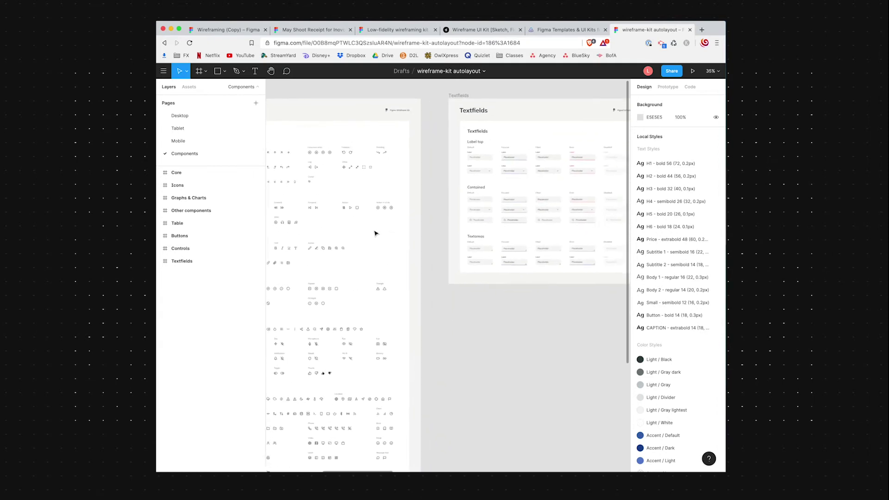
pyautogui.hscroll(10, 376, 232)
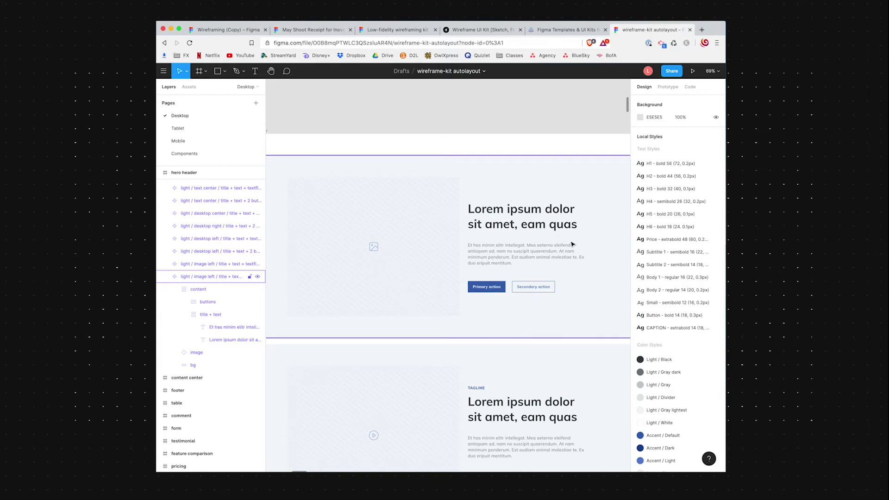
# Change the image-left hero title to 'My custom title' and delete the body paragraph beneath it.
pyautogui.doubleClick(505, 223)
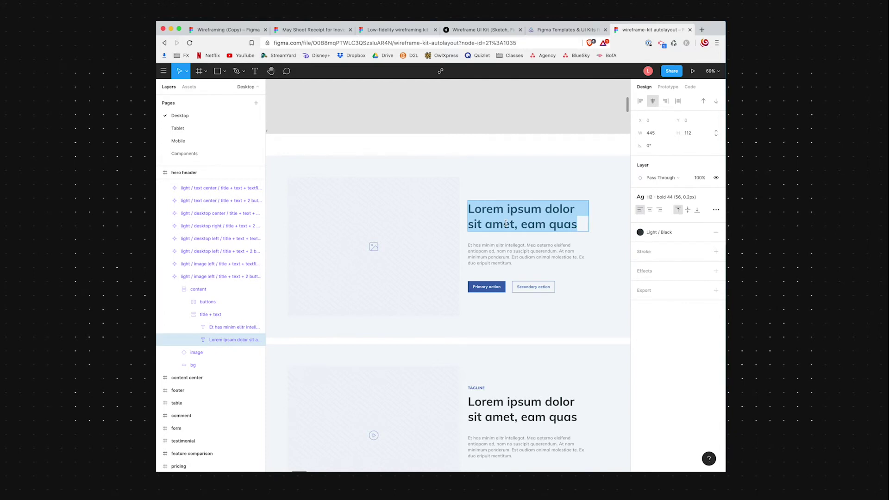
pyautogui.write('My custom title')
pyautogui.press('Escape')
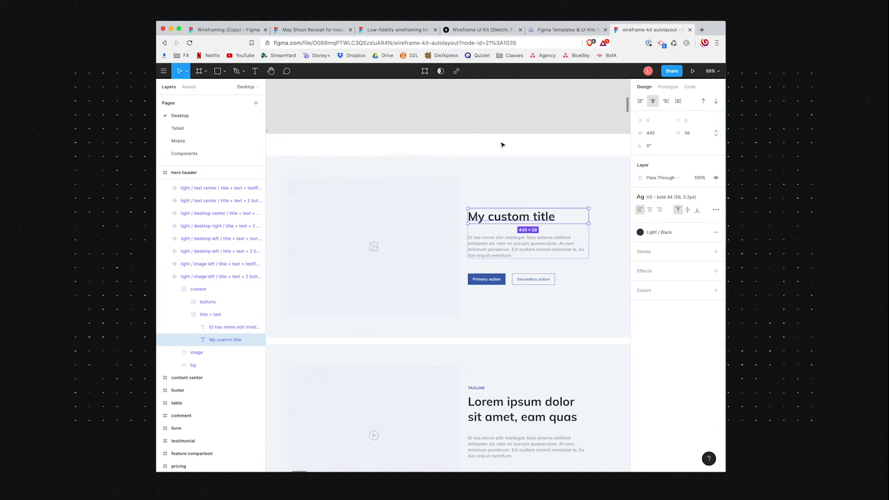
pyautogui.press('Escape')
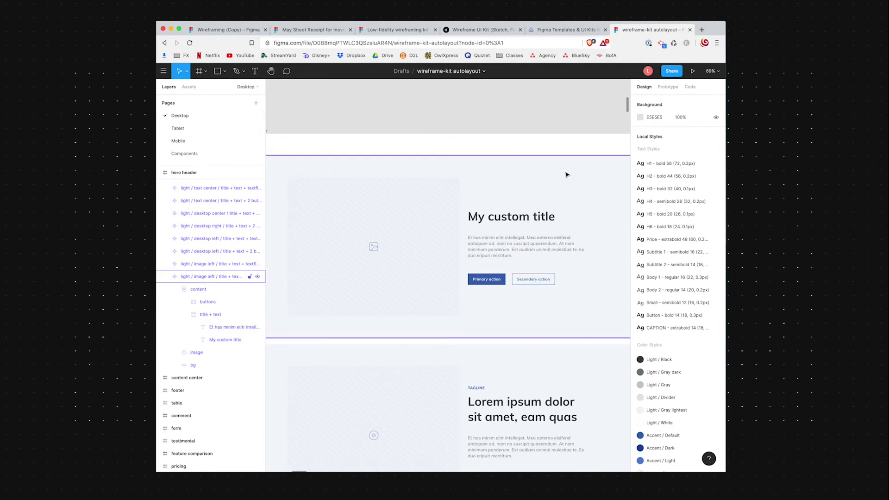
pyautogui.click(512, 246)
pyautogui.press('Delete')
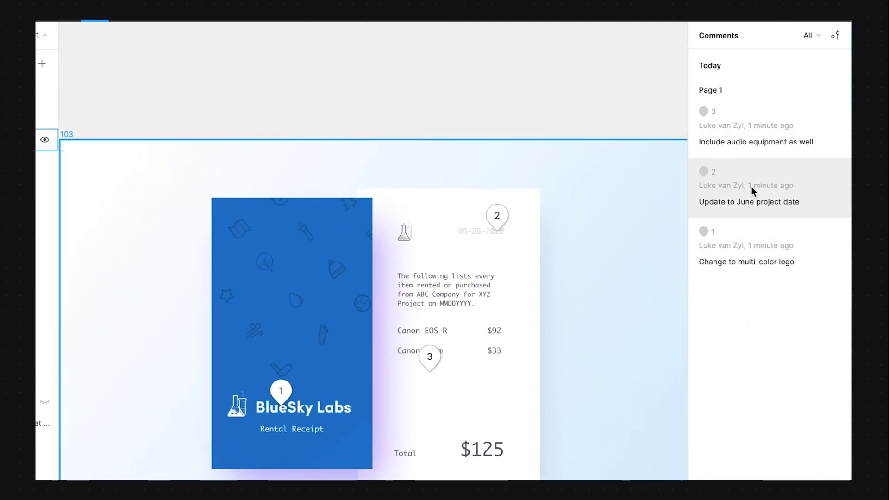
# View another comment's thread, then open comment 1, 'Change to multi-color logo'.
pyautogui.click(750, 187)
pyautogui.click(772, 145)
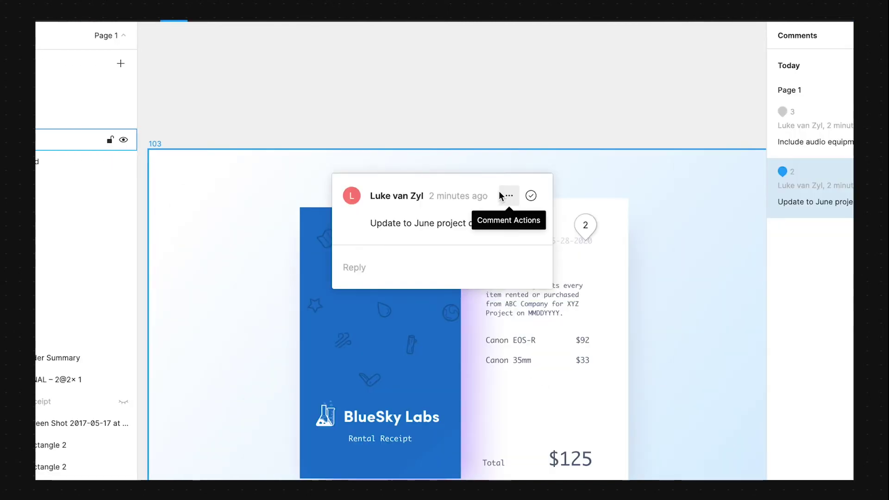
# Copy a link to comment 2, 'Update to June project date', from its actions menu.
pyautogui.click(500, 196)
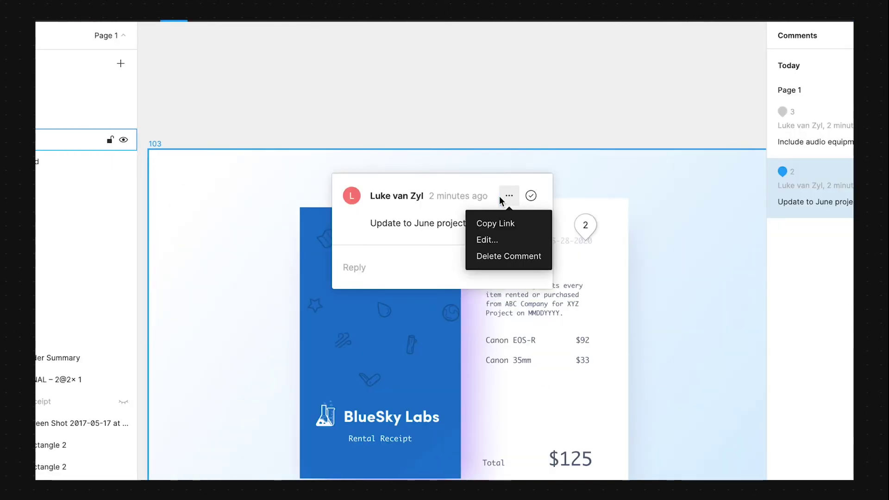
pyautogui.click(524, 224)
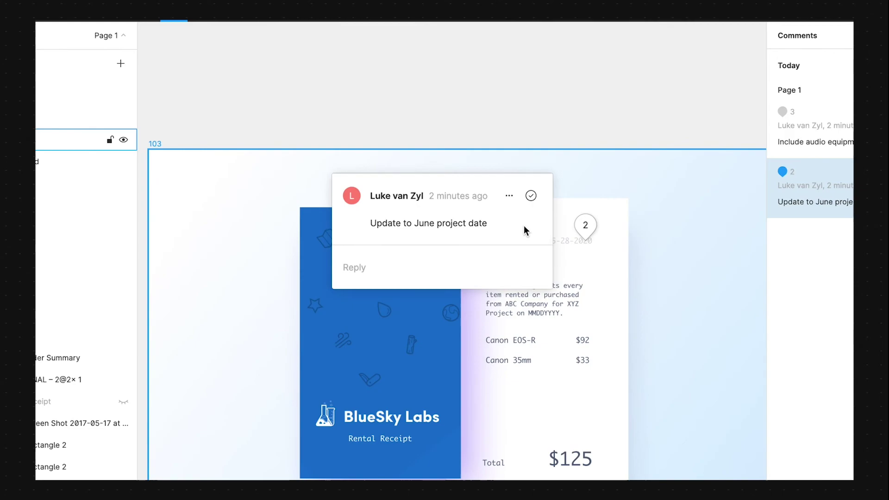